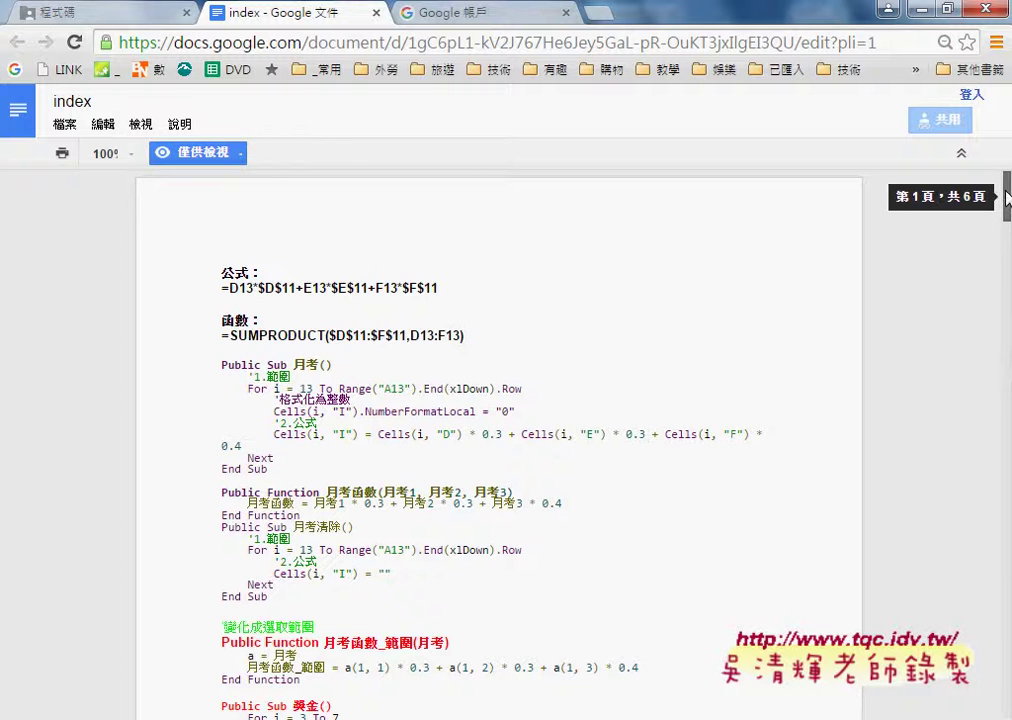
Step: Scroll to page 3 and highlight the Sub 計算成績() macro name, showing its step comments
mouse_move(1006, 200)
left_mouse_down()
mouse_move(1003, 452)
mouse_move(1003, 433)
left_mouse_up()
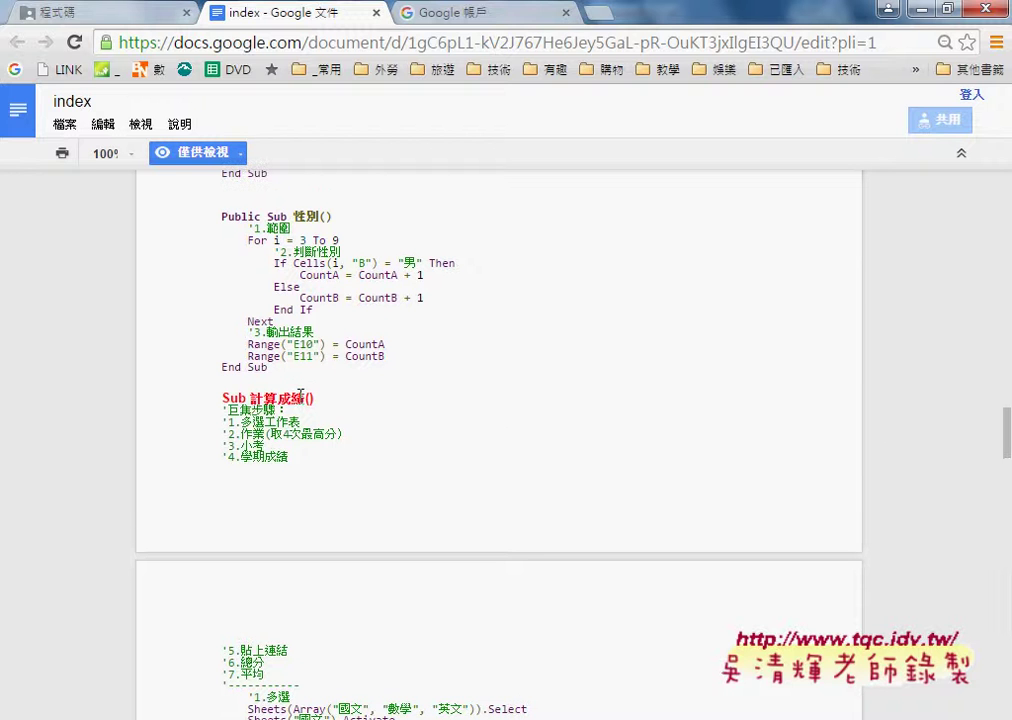
left_click_drag(251, 397, 303, 397)
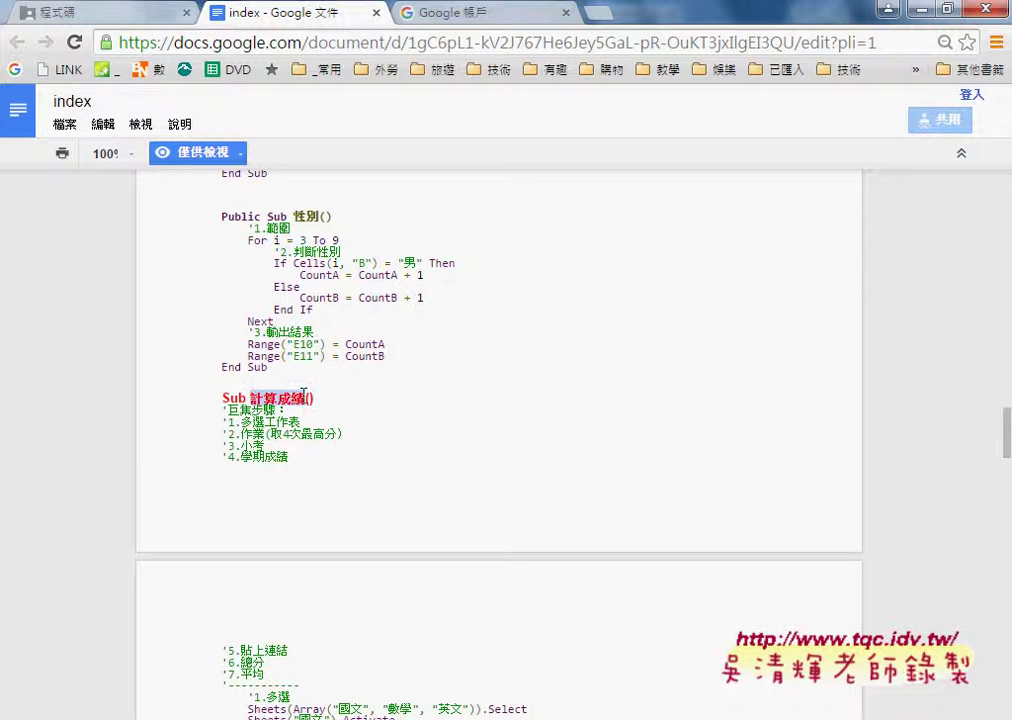
scroll(306, 410, "down", 2)
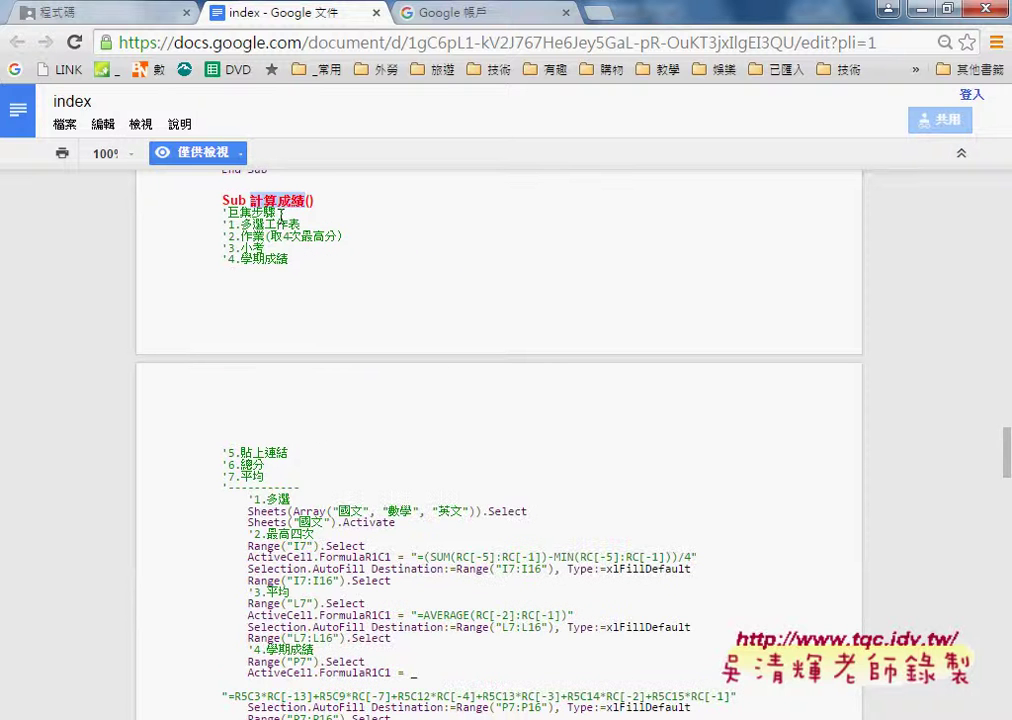
Step: Highlight the step comments, then both the Sheets(Array(...)).Select and Sheets("國文").Activate lines
mouse_move(237, 440)
left_mouse_down()
mouse_move(200, 221)
mouse_move(222, 226)
left_mouse_up()
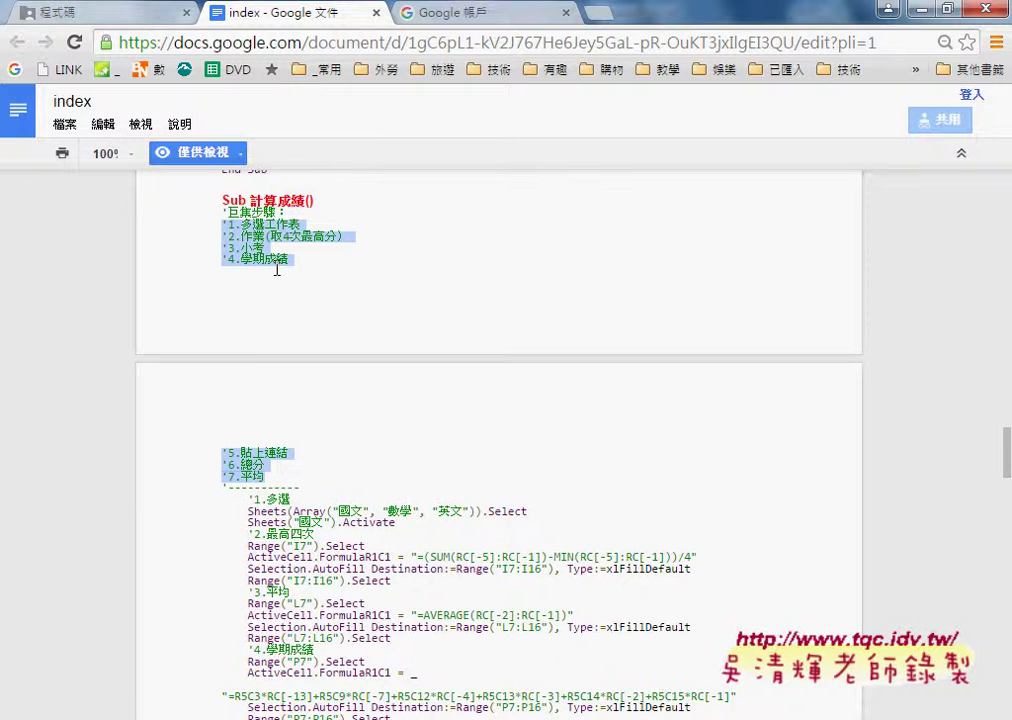
scroll(277, 270, "down", 3)
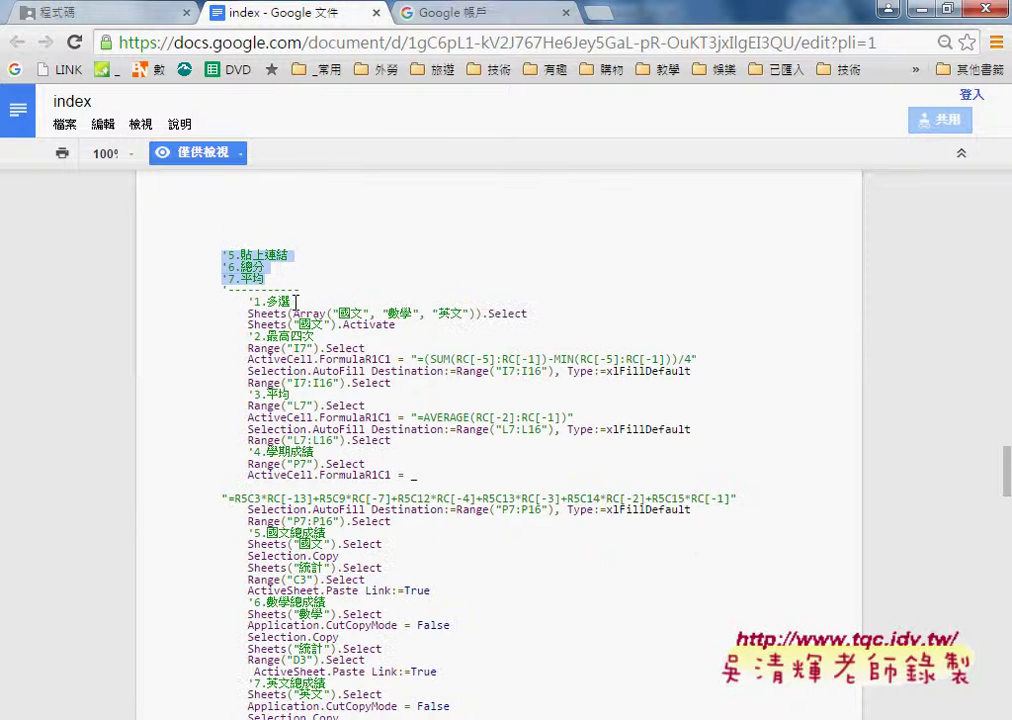
mouse_move(528, 314)
left_mouse_down()
mouse_move(244, 312)
mouse_move(249, 301)
left_mouse_up()
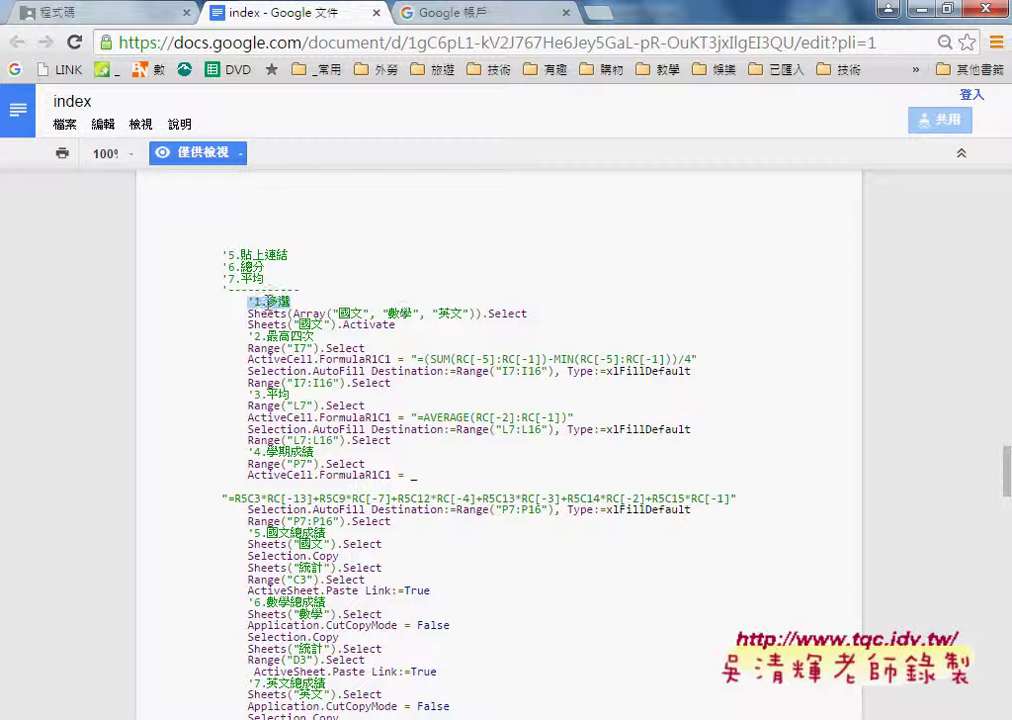
left_click_drag(397, 324, 337, 324)
left_click(190, 316, "shift")
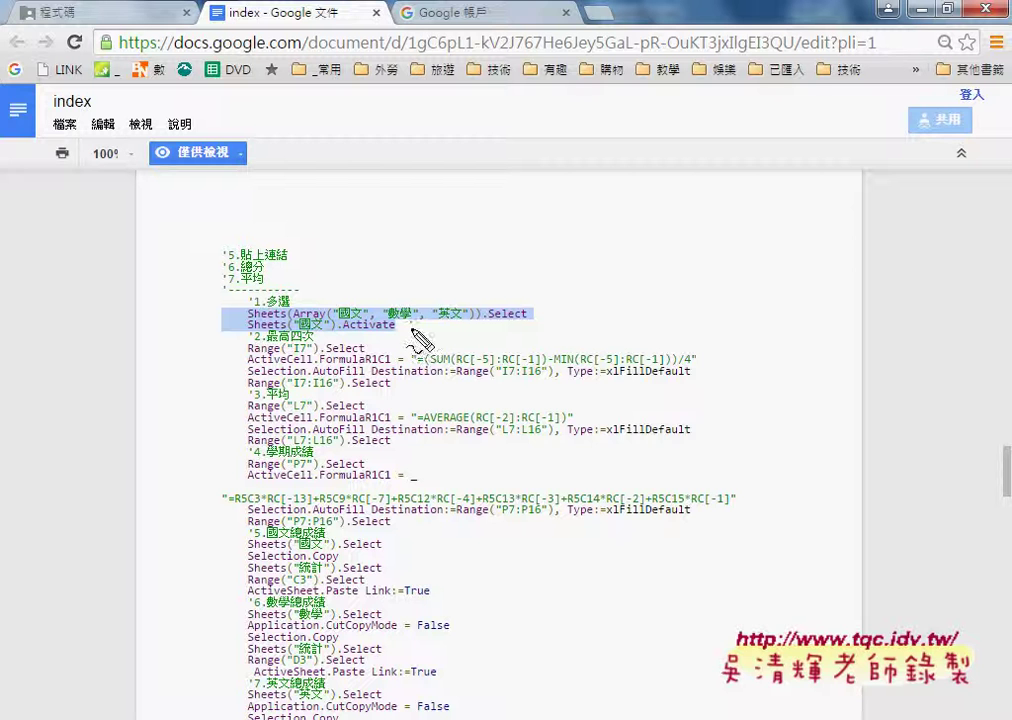
Step: Pen-underline Sheets(Array("國文", "數學", "英文")).Select, arrow to 國文, then clear the annotations
left_click_drag(246, 322, 280, 323)
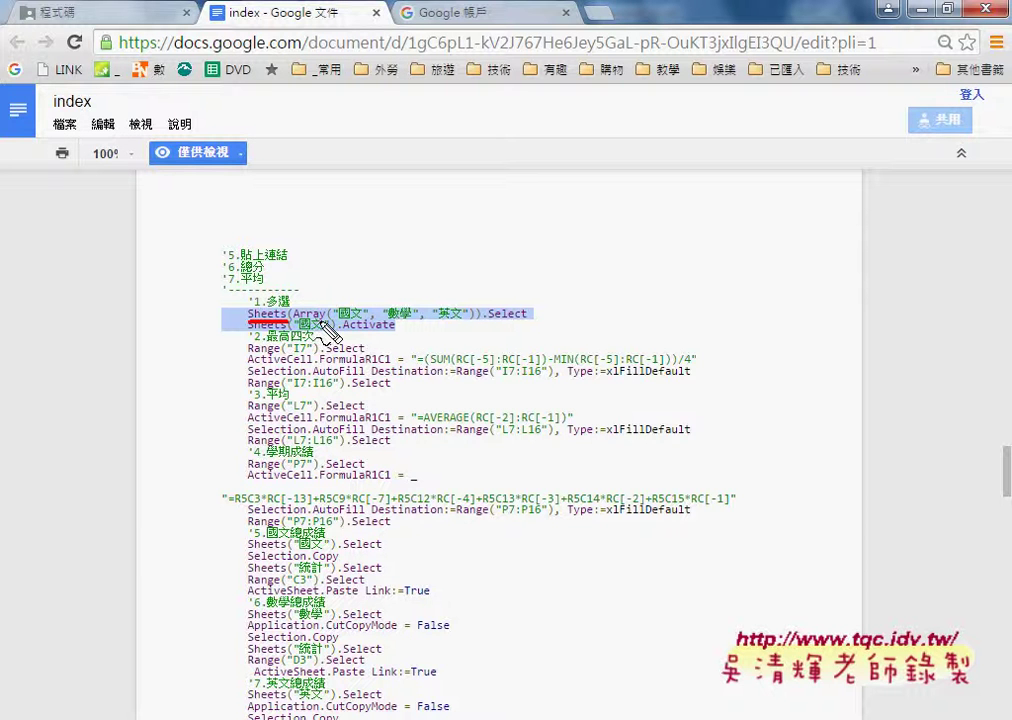
left_click_drag(292, 322, 470, 325)
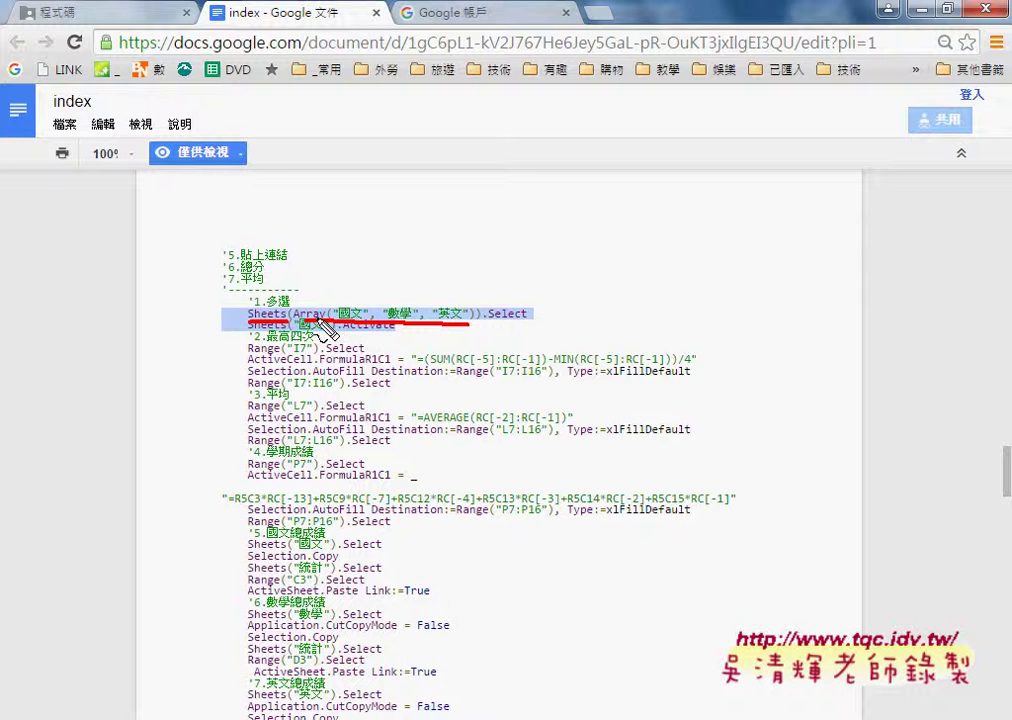
mouse_move(331, 261)
left_mouse_down()
mouse_move(356, 300)
mouse_move(365, 284)
left_mouse_up()
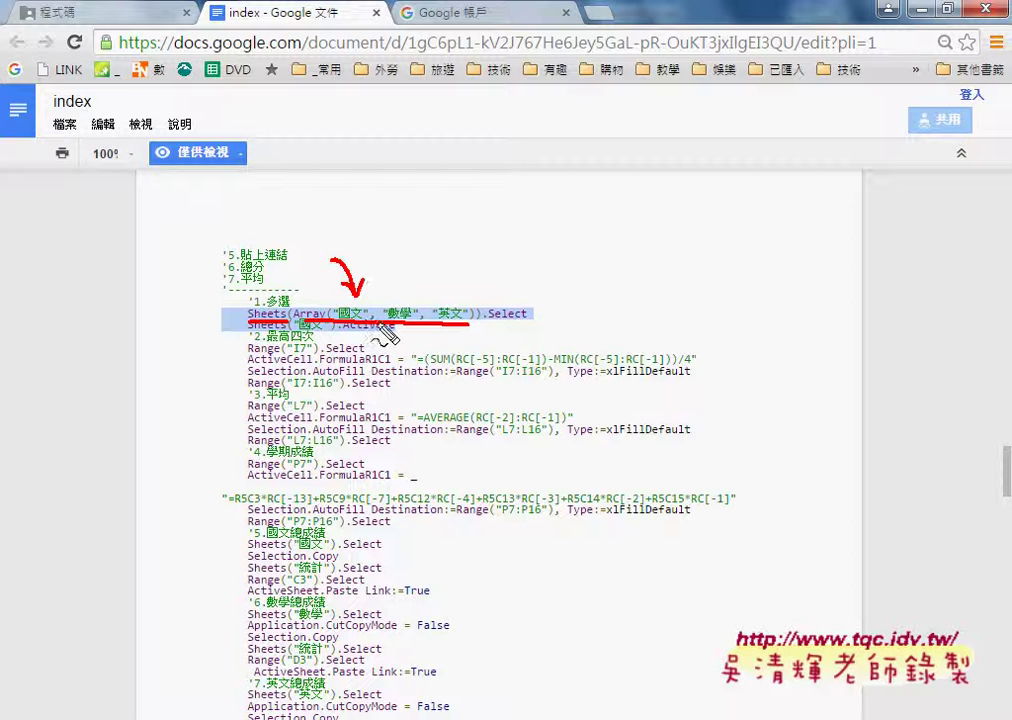
left_click_drag(441, 320, 528, 323)
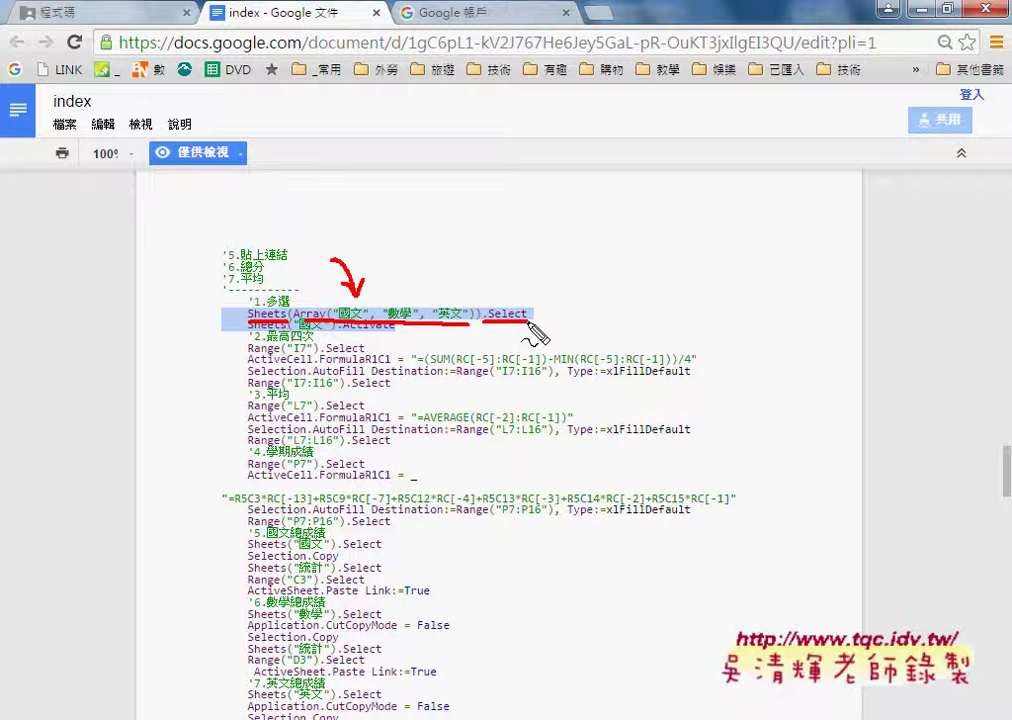
key("Escape")
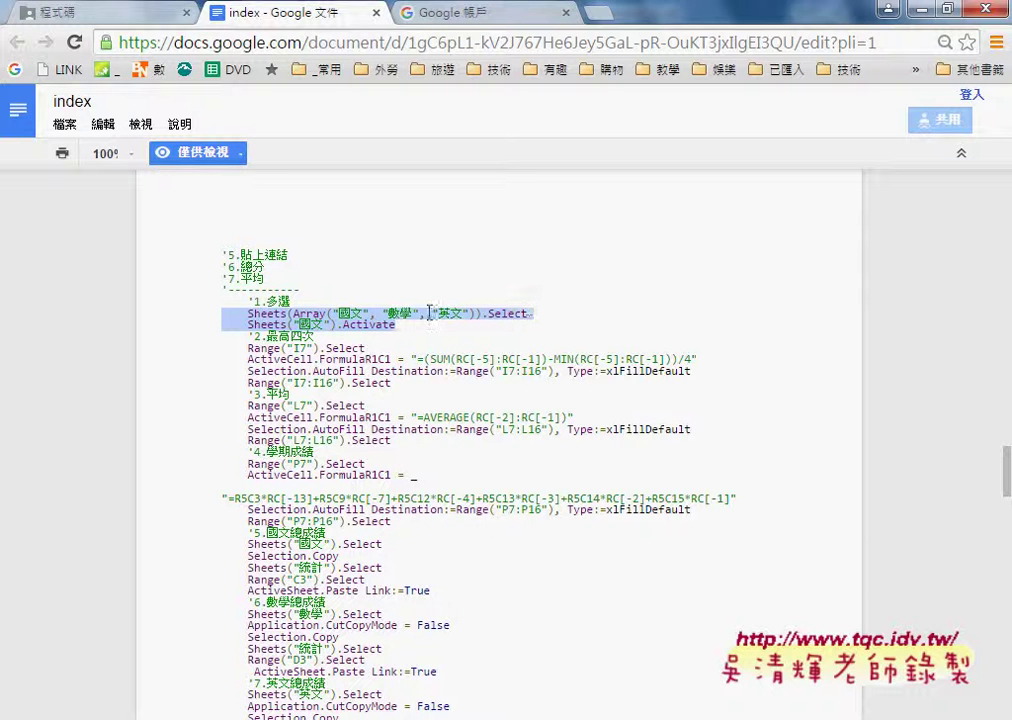
Step: Reselect so only the Sheets(Array(...)).Select line is highlighted
left_click(412, 326)
left_click_drag(404, 326, 247, 326)
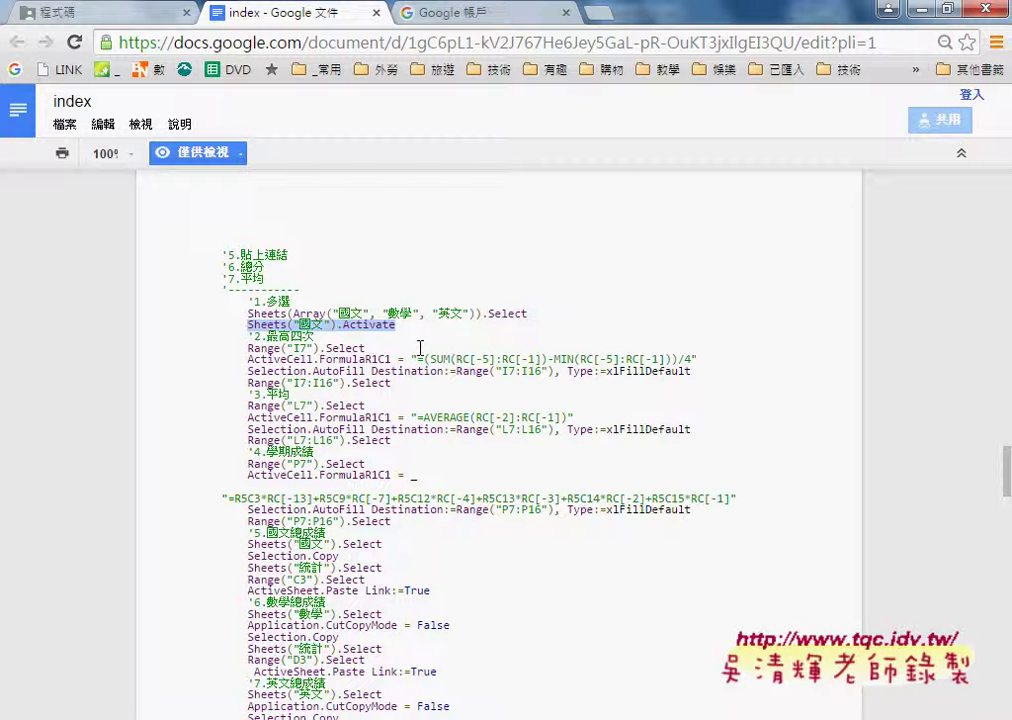
left_click_drag(527, 313, 243, 314)
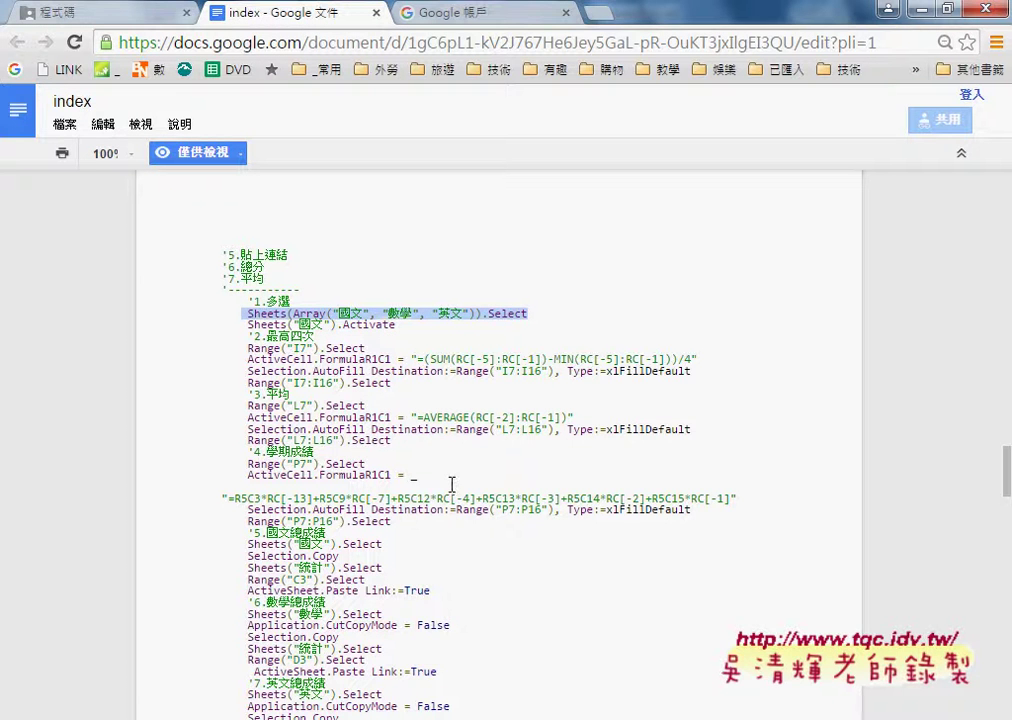
Step: In the Excel grade workbook, group the 國文, 英文 and 數學 sheets, viewing 英文 then 國文
mouse_move(575, 716)
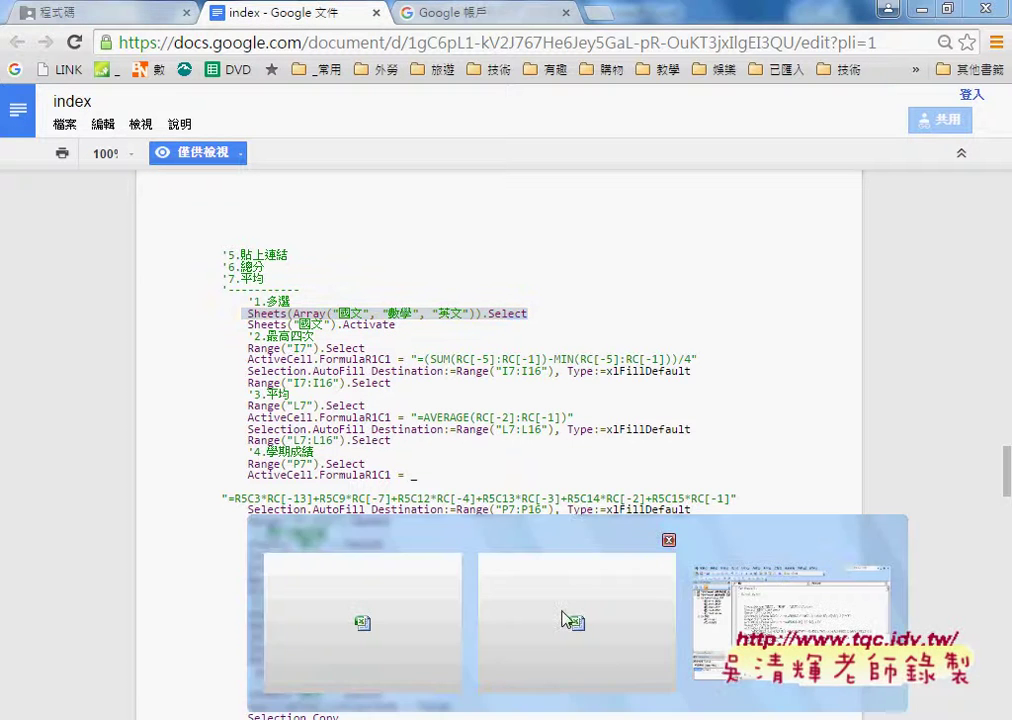
left_click(565, 620)
left_click(86, 690)
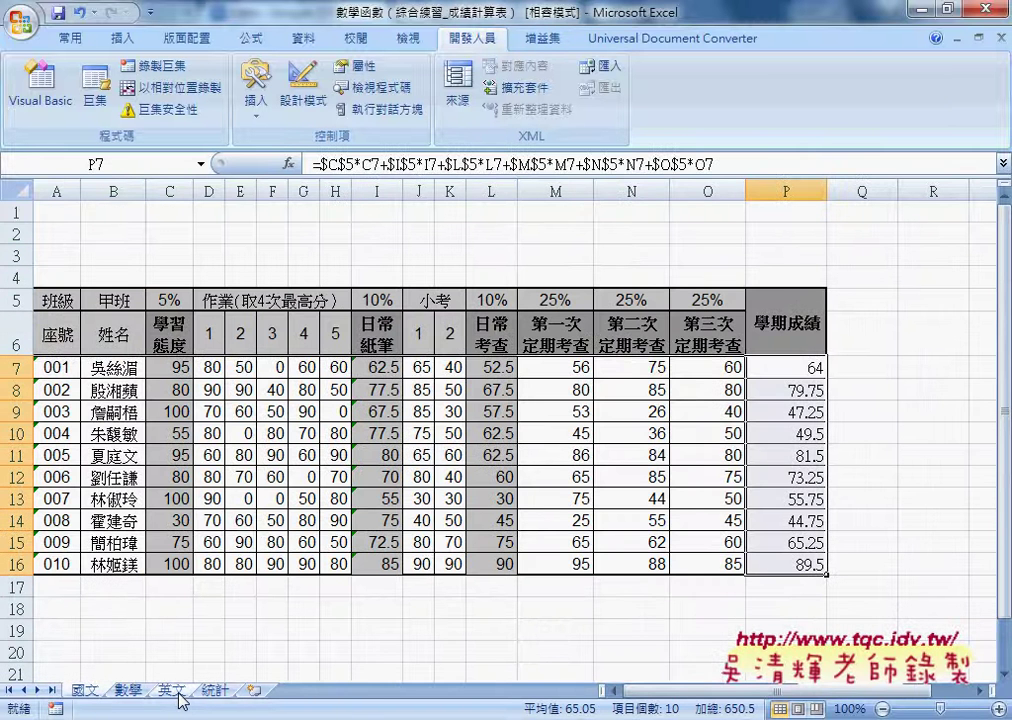
left_click(172, 690, "ctrl")
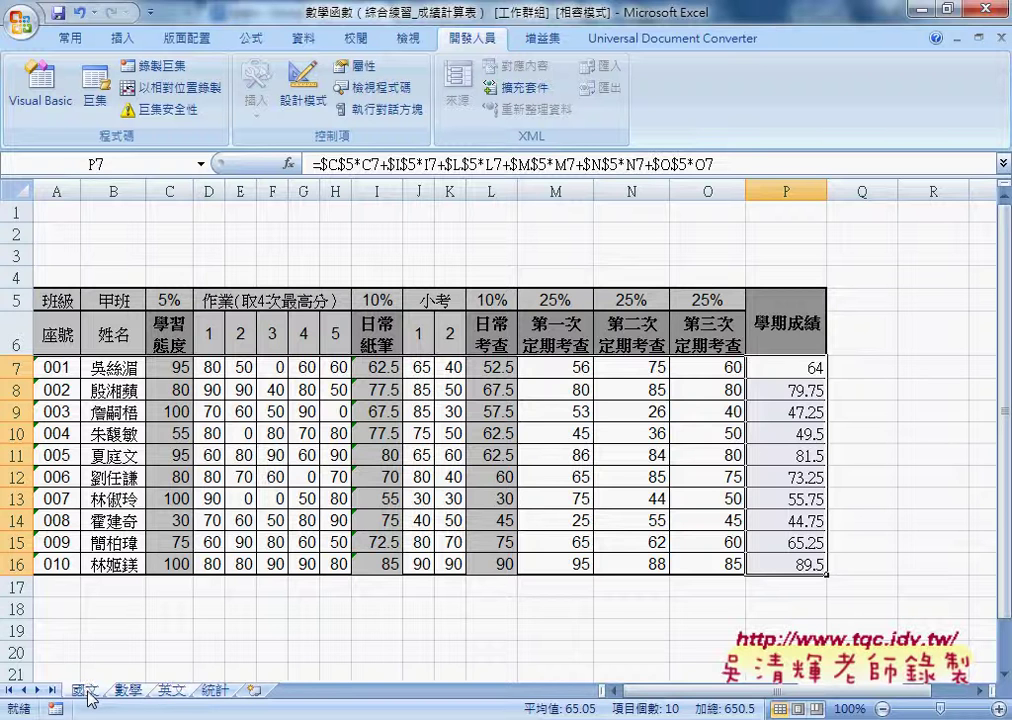
left_click(127, 690)
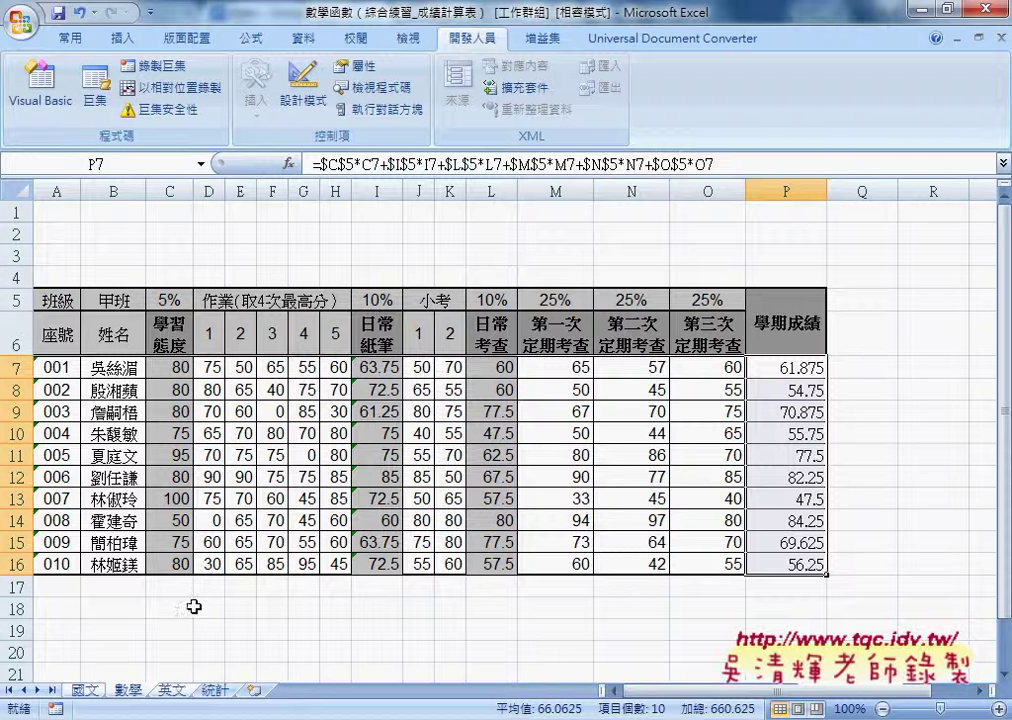
left_click(170, 691)
left_click(90, 692)
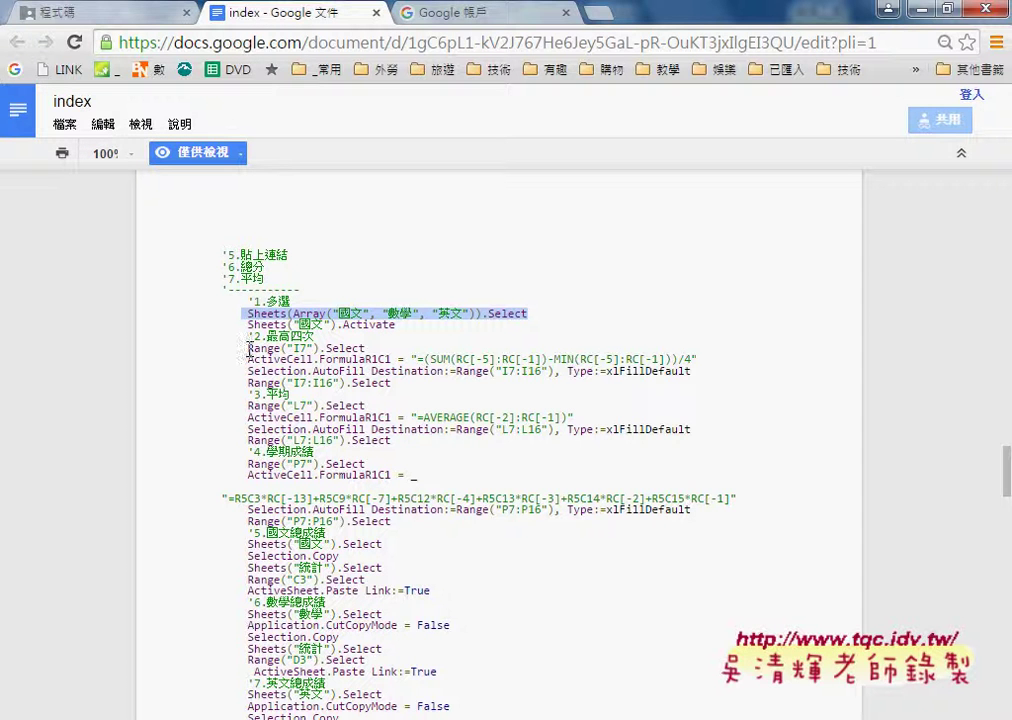
Step: Highlight the '2.最高四次 comment, Range("I7").Select, then the highest-four FormulaR1C1 formula
left_click_drag(242, 337, 322, 337)
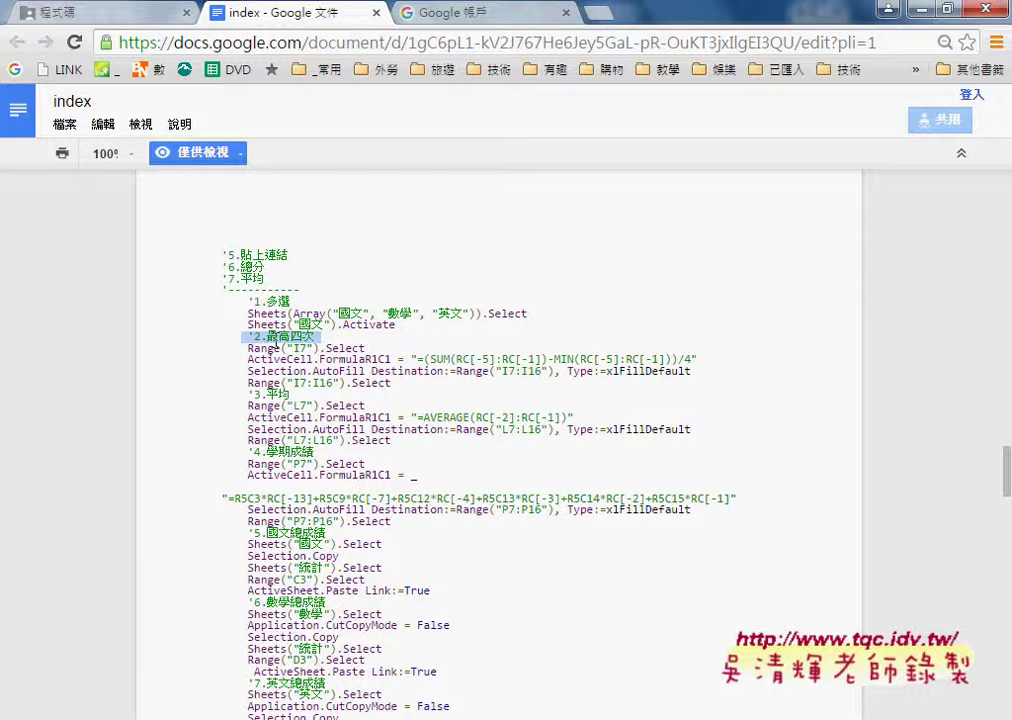
left_click_drag(247, 348, 372, 349)
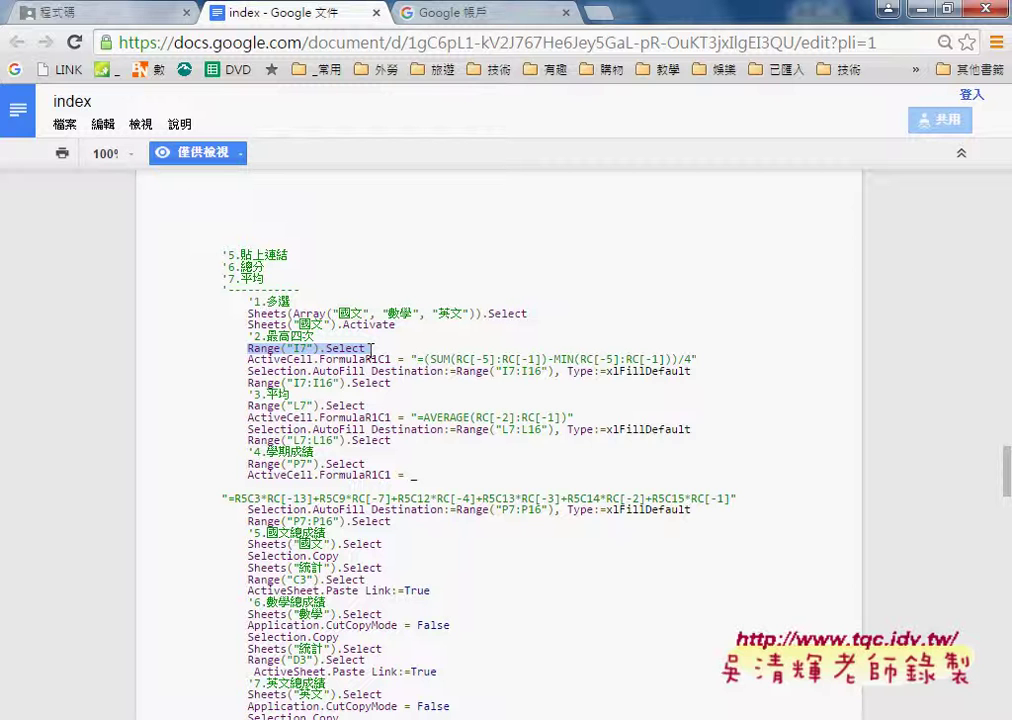
left_click_drag(416, 358, 698, 357)
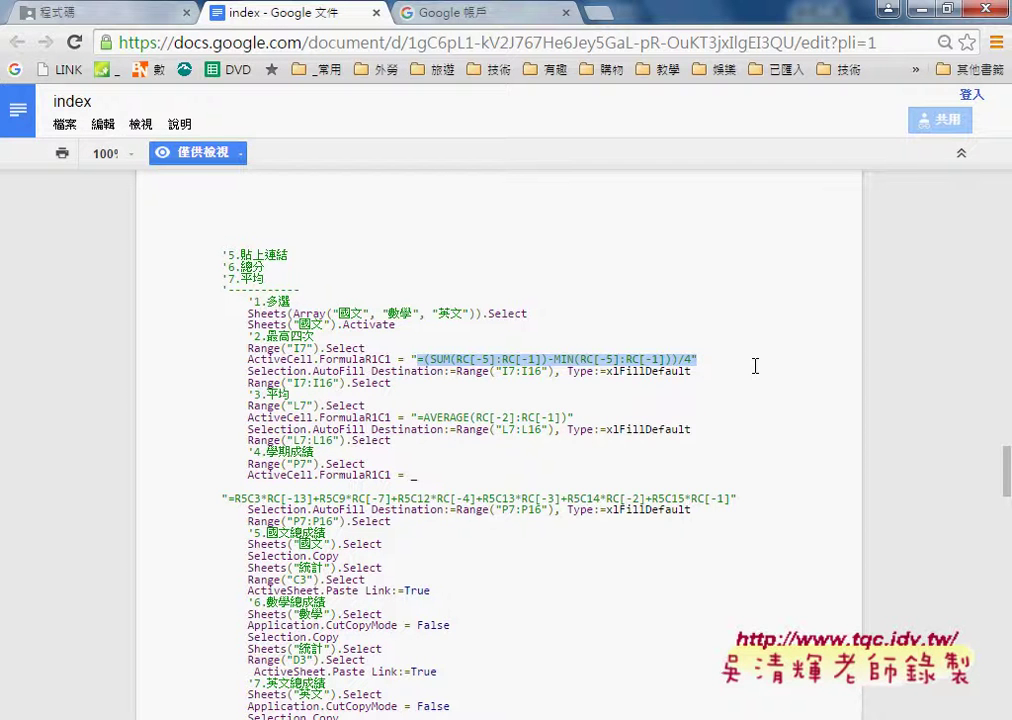
Step: Zoom to 110%, highlight the SUM part of the formula, then just the -5 in RC[-5]
key("ctrl+plus")
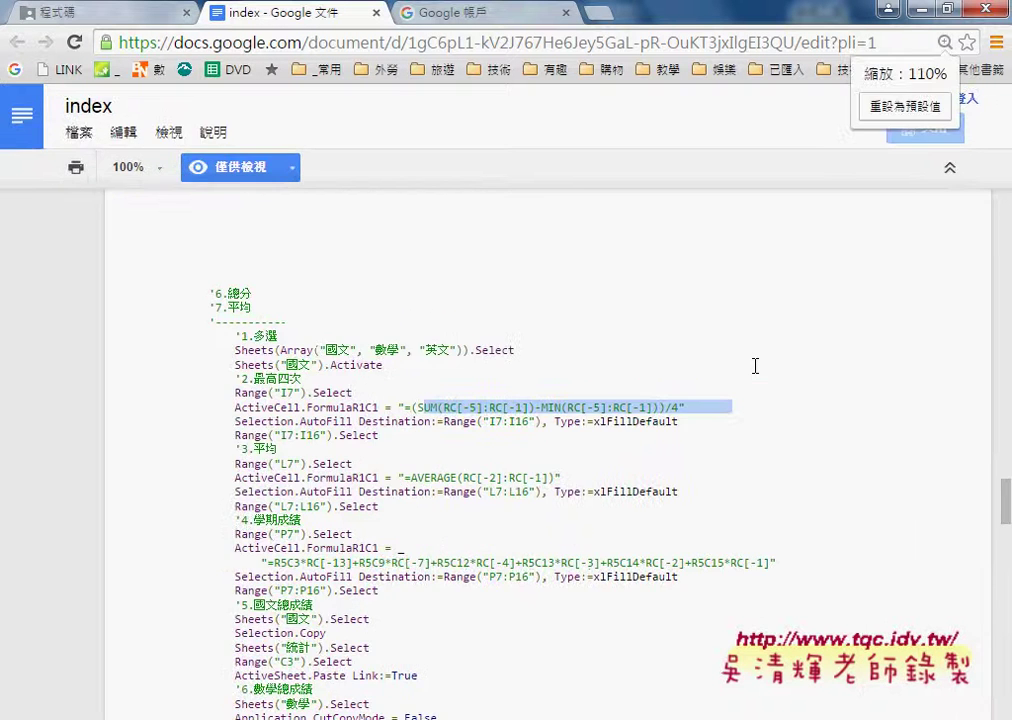
scroll(571, 402, "down", 1)
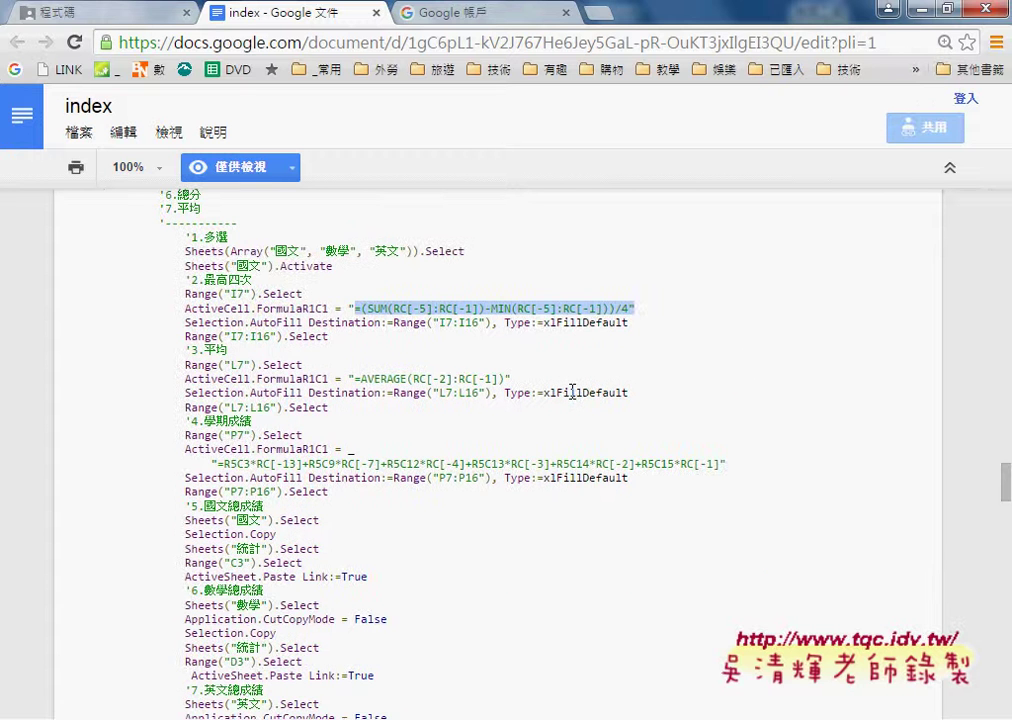
left_click(403, 303)
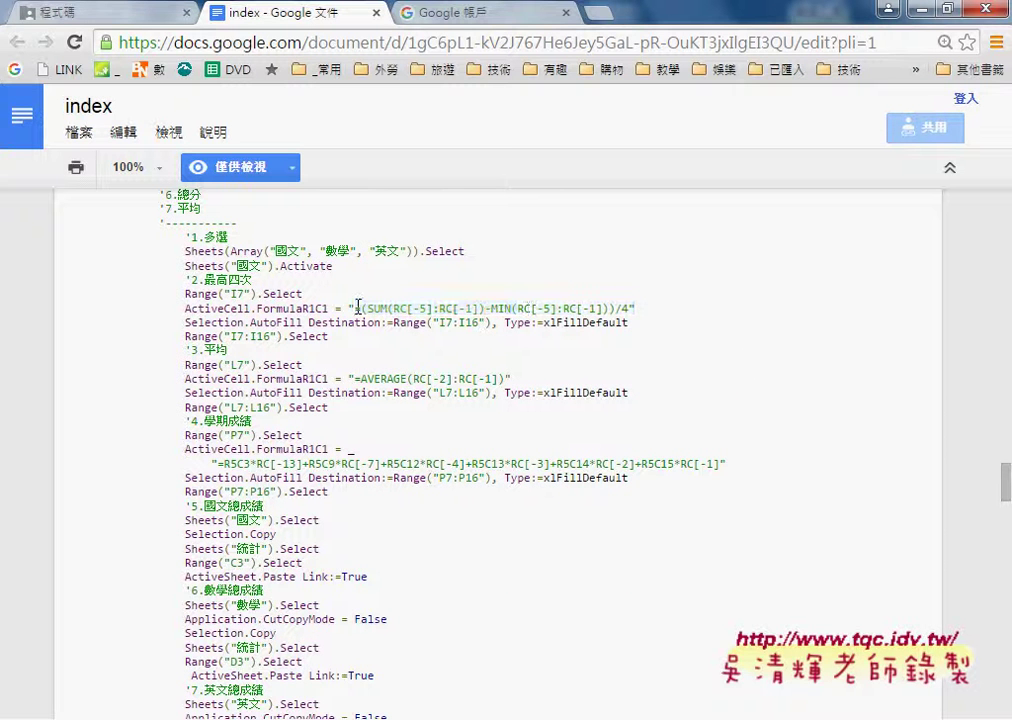
left_click_drag(354, 307, 631, 308)
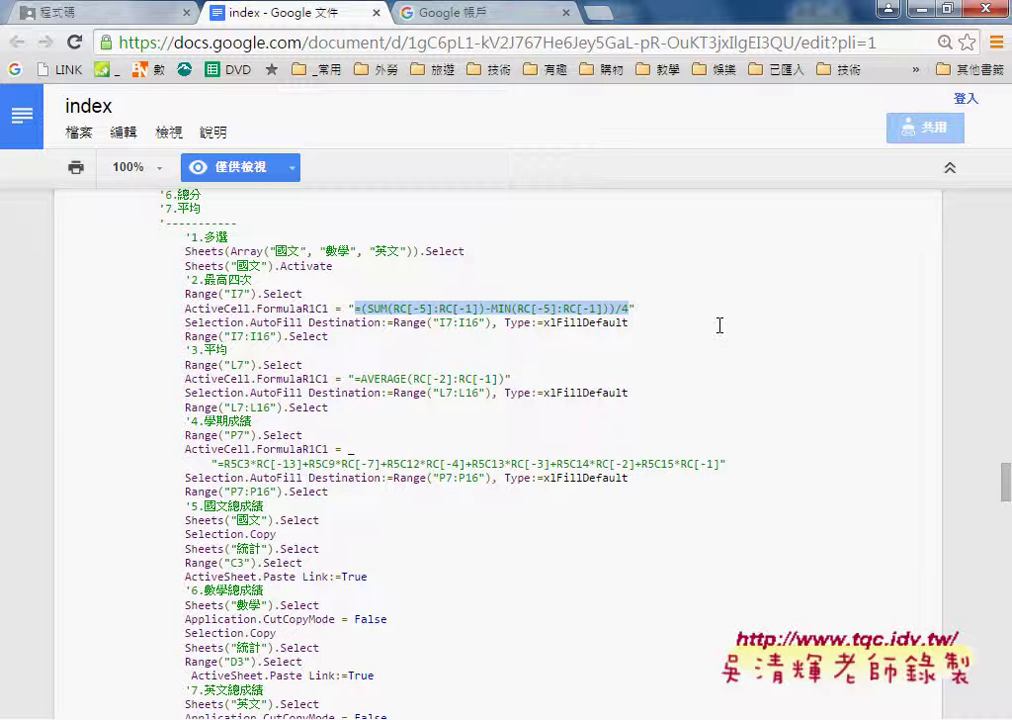
left_click(405, 309)
left_click_drag(407, 309, 433, 309)
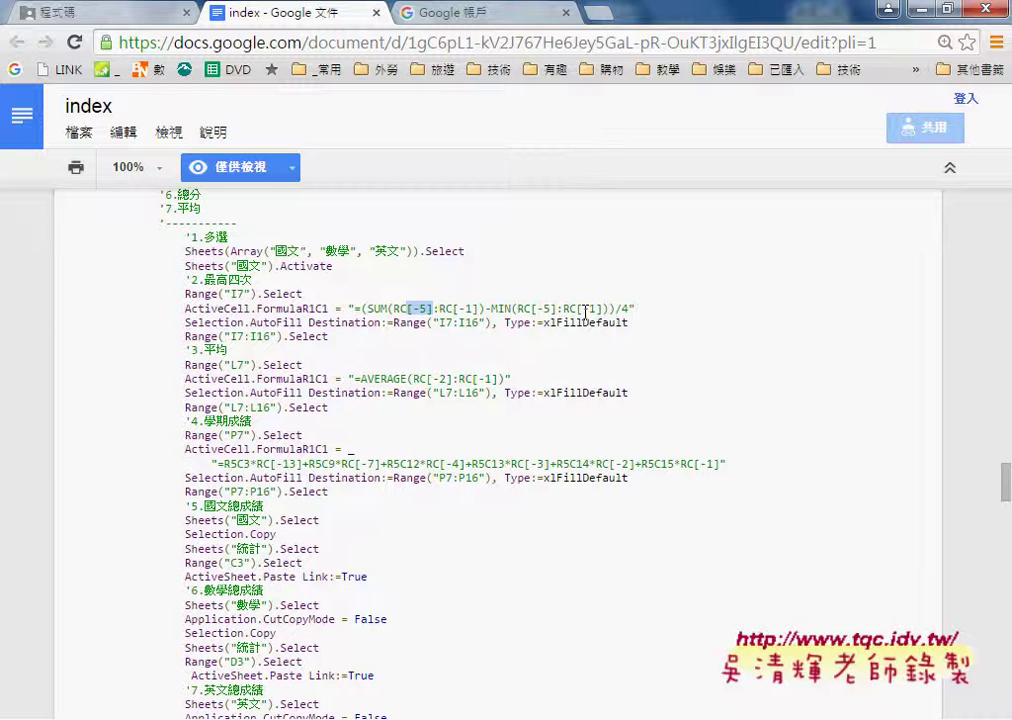
Step: Highlight I7 in Range("I7"), then -5 in RC[-5], then the whole highest-four formula
left_click(240, 294)
double_click(238, 294)
left_click(453, 308)
left_click_drag(410, 309, 432, 310)
mouse_move(355, 309)
left_mouse_down()
mouse_move(449, 300)
mouse_move(632, 309)
left_mouse_up()
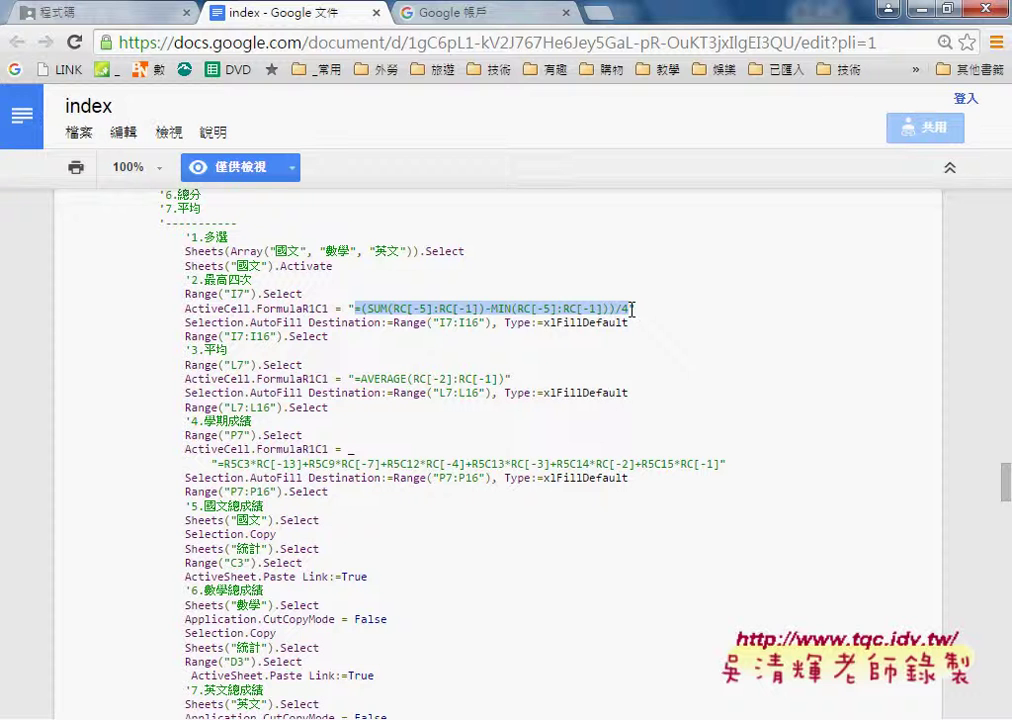
Step: Bring the 數學函數 workbook forward, view 數學, ungroup via 統計, then return to 國文
left_click(583, 708)
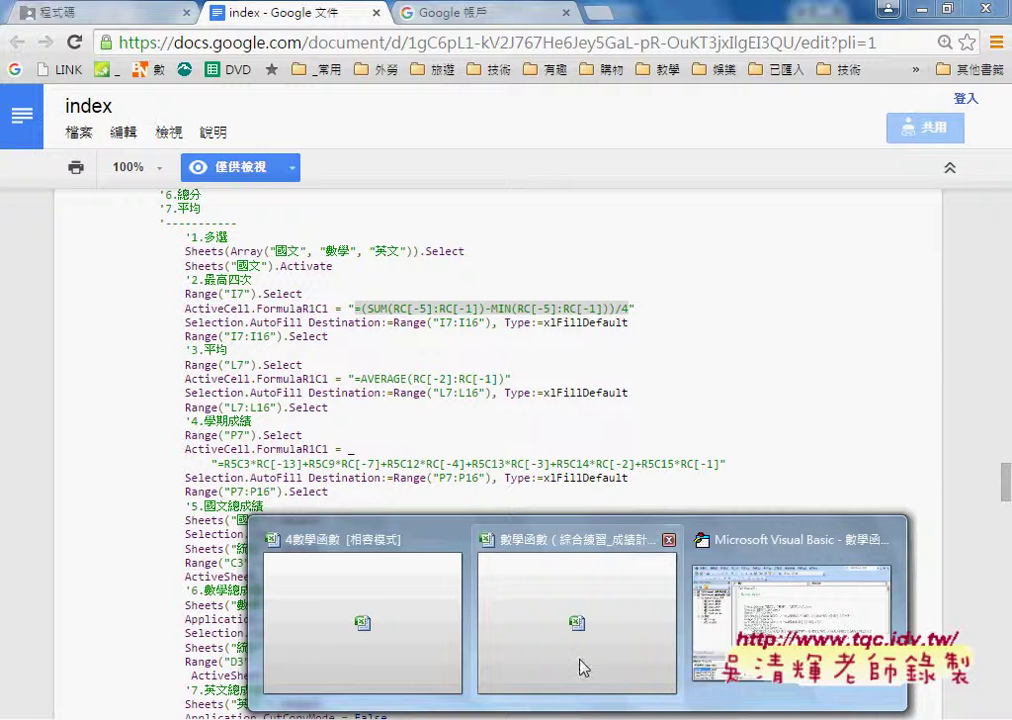
left_click(545, 617)
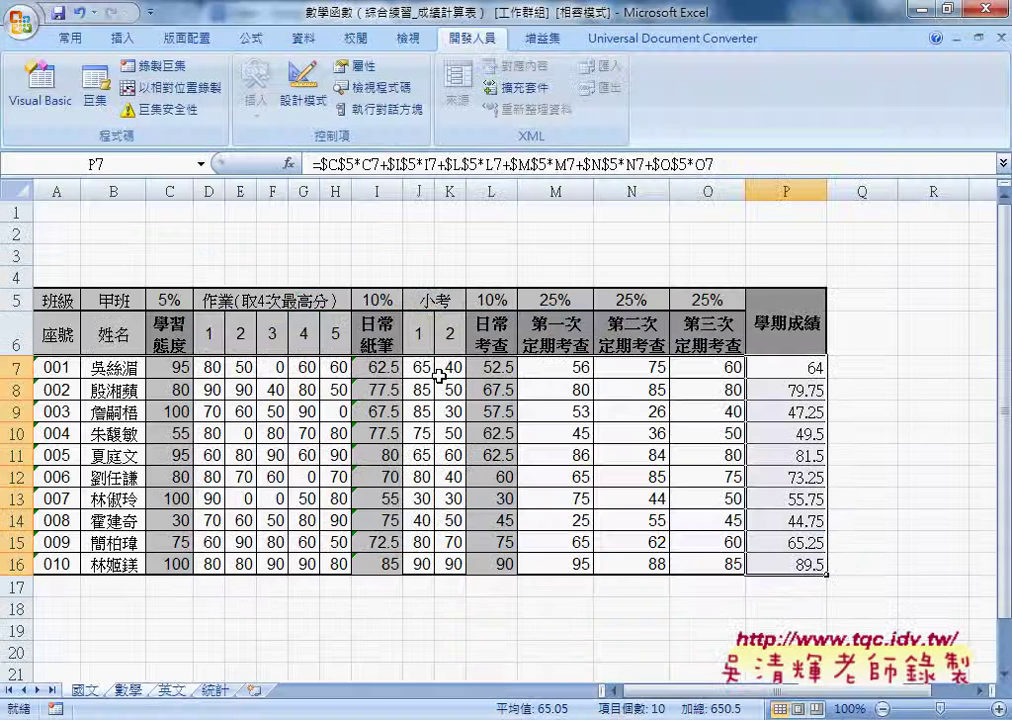
left_click_drag(676, 699, 676, 699)
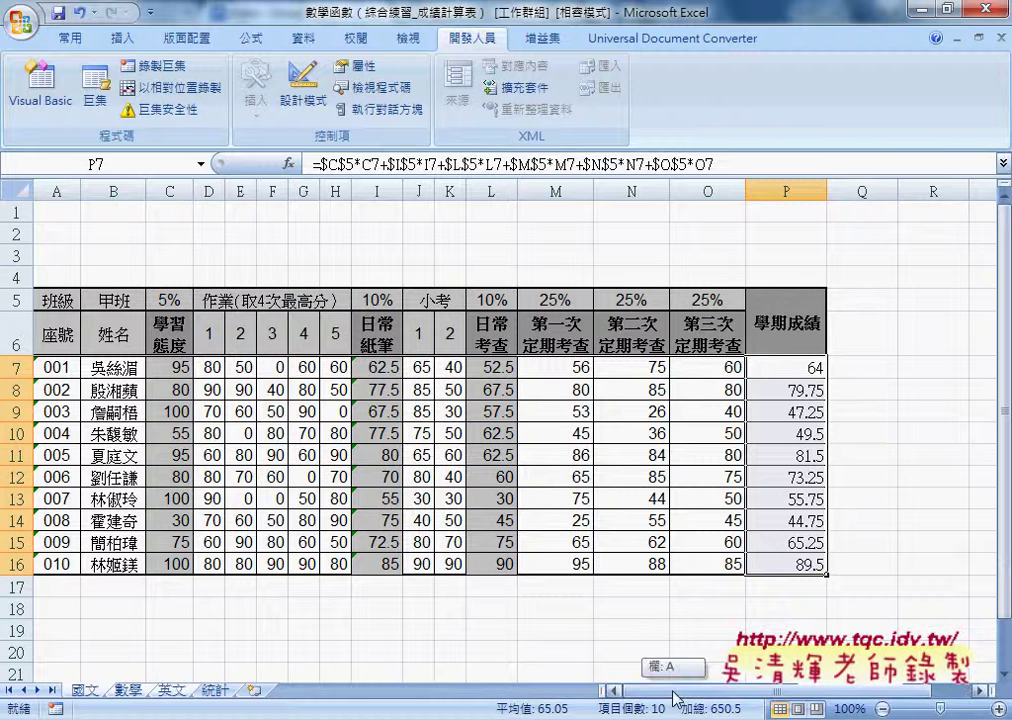
left_click(118, 697)
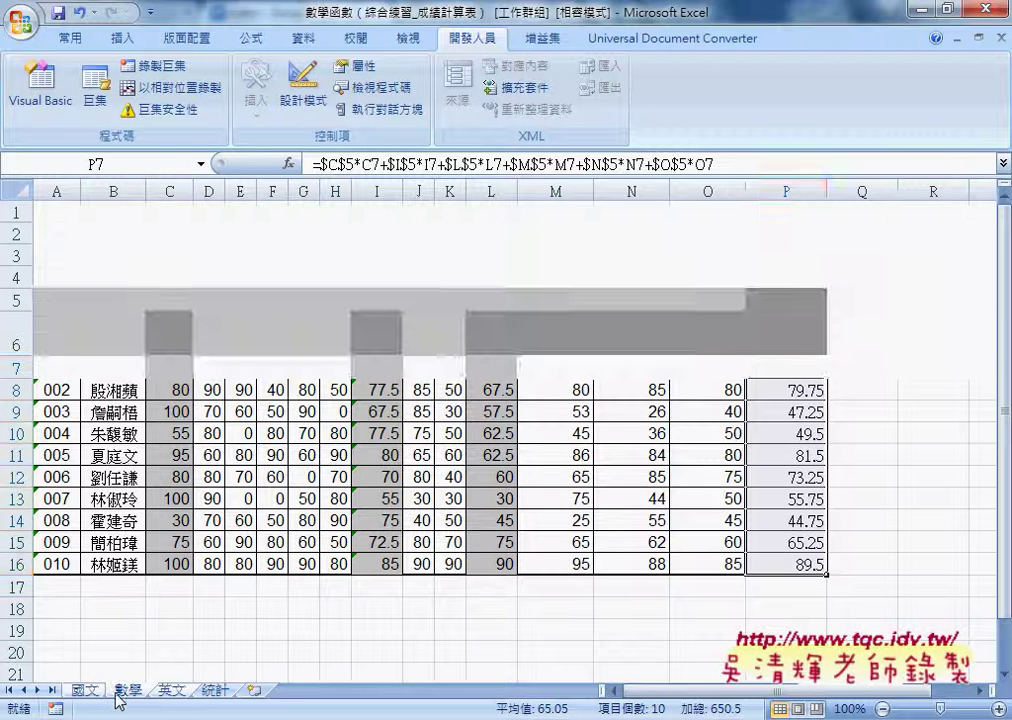
left_click(216, 690)
left_click(88, 690)
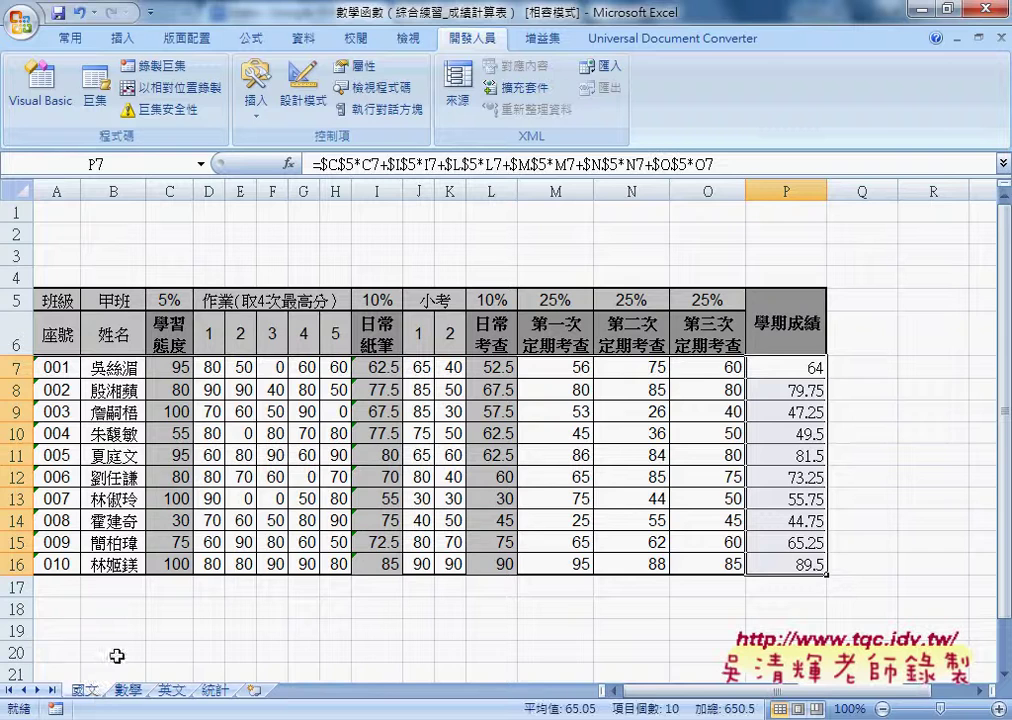